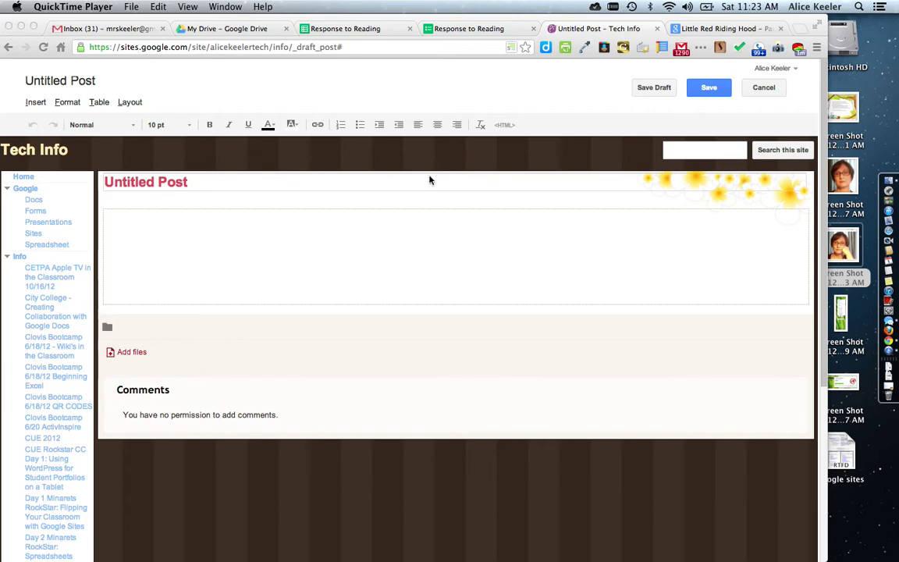
Step: Replace the 'Untitled Post' title with 'Response to Reading'
left_click(256, 182)
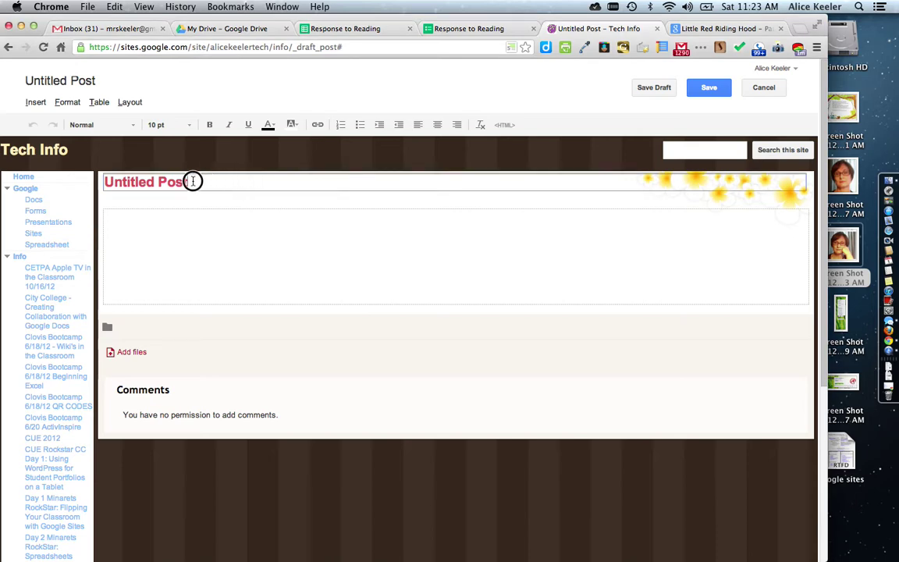
left_click_drag(193, 181, 88, 180)
type("Respo")
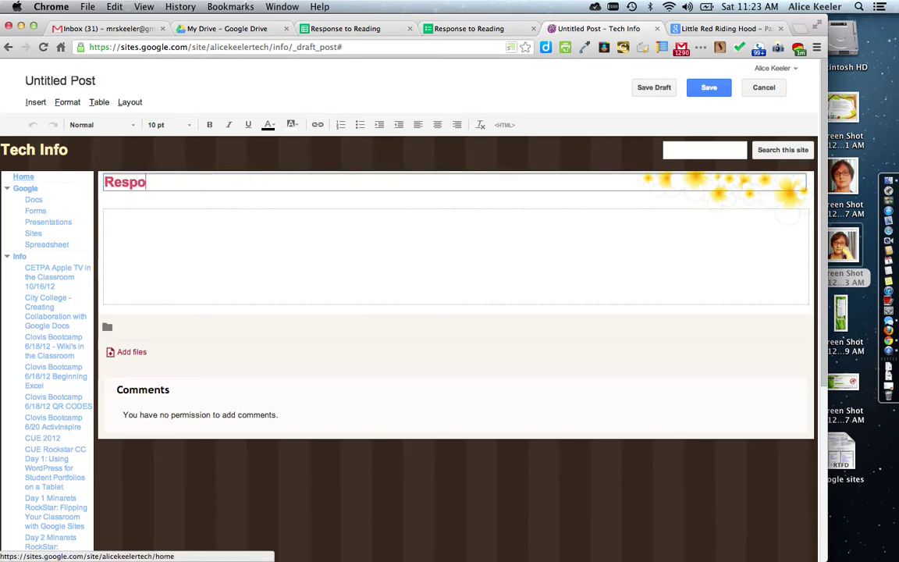
type("nse to Reading")
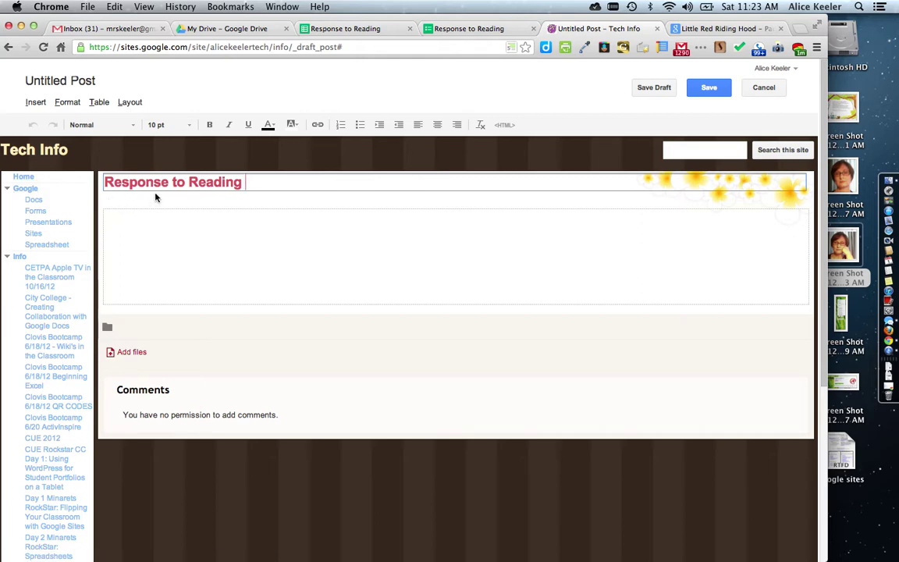
Step: Apply the 'Two column (simple)' layout to the post body
left_click(131, 103)
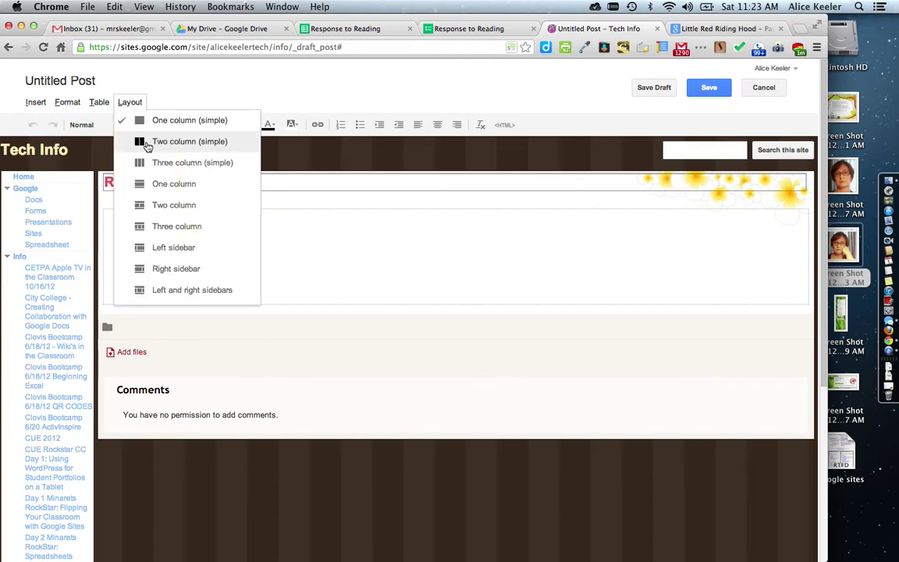
left_click(147, 146)
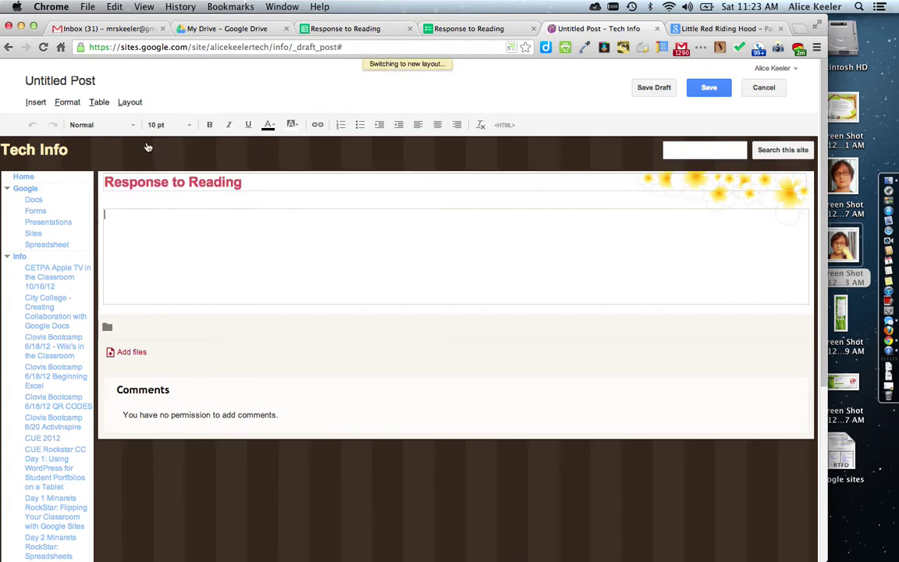
left_click(494, 216)
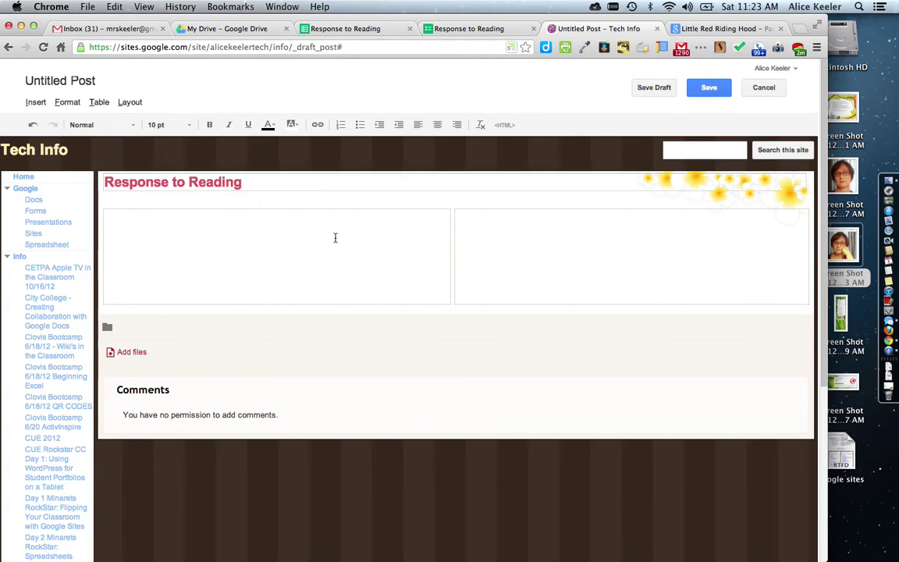
Step: Write the first left-column note, 'Put my content YouTube video'
left_click(302, 214)
left_click(477, 244)
left_click(408, 245)
type("Put my cno")
type("e")
key("BackSpace")
key("BackSpace")
key("BackSpace")
type("ontent ")
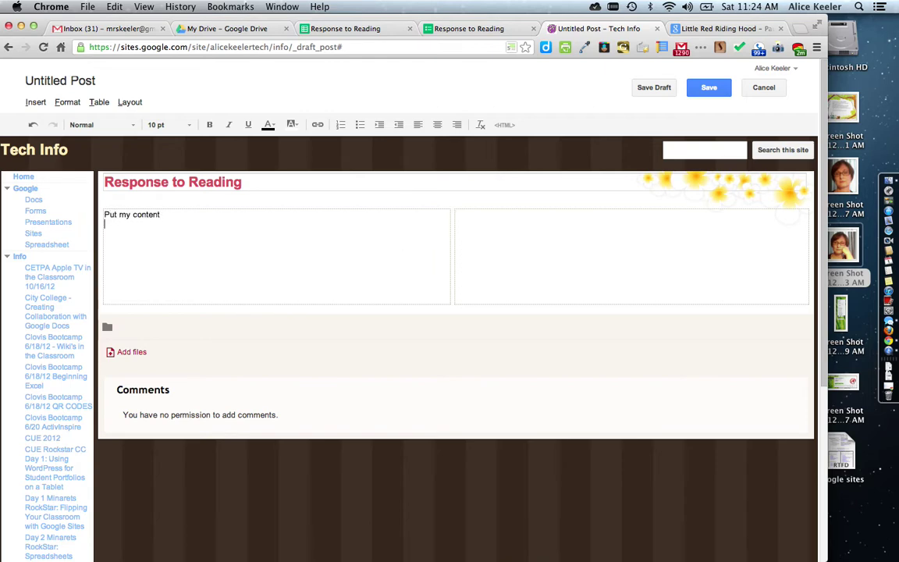
type("YouTube video")
key("Return")
Step: Add the curriculum image note and 'Typing out steps or directions' to the left column
type("Image the")
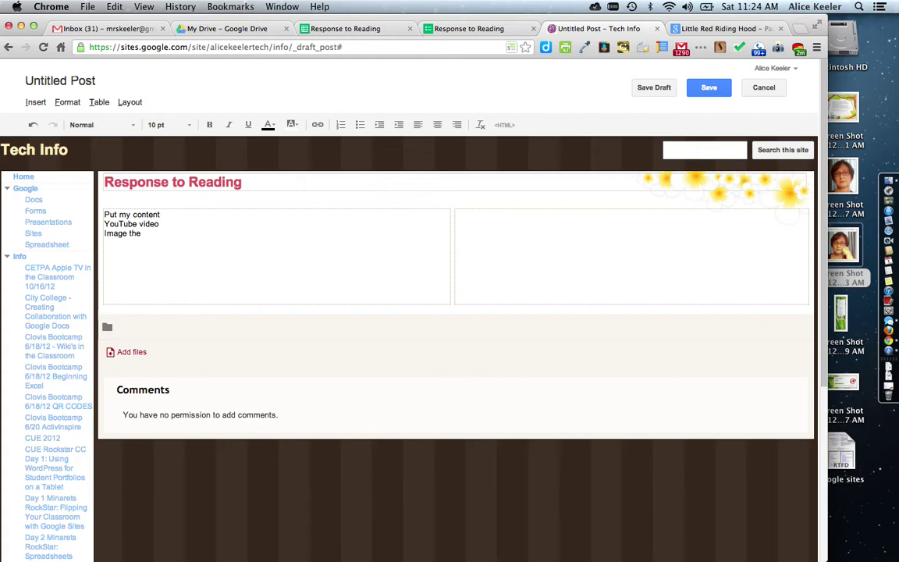
type(" student have to respo")
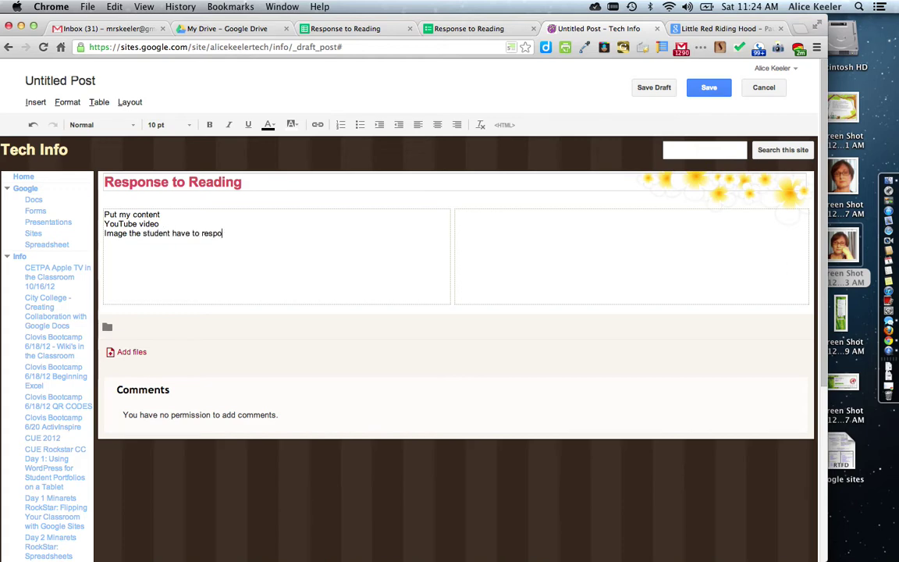
type("nd to ")
type("Copy and ")
type("paste of")
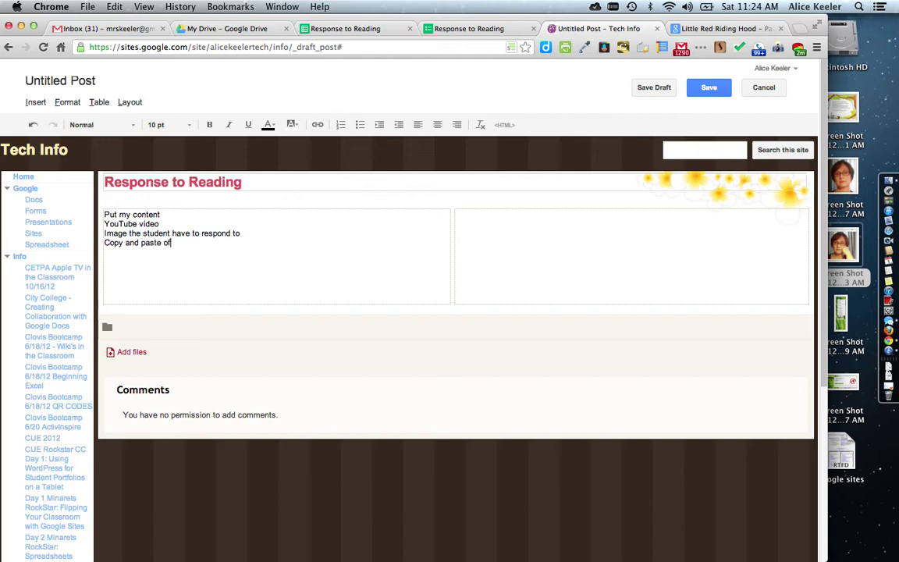
type(" the curriculum")
key("Return")
type("Typing out")
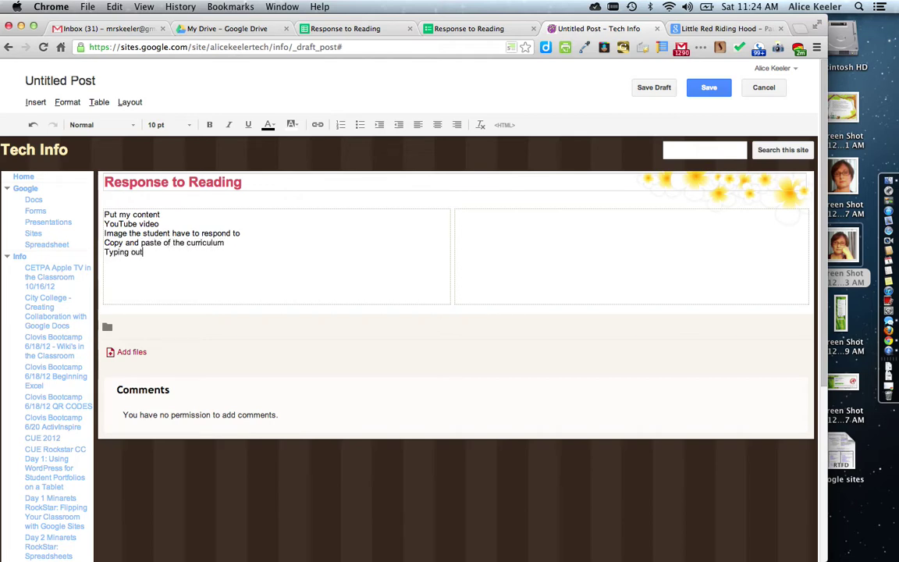
type(" steps or directions")
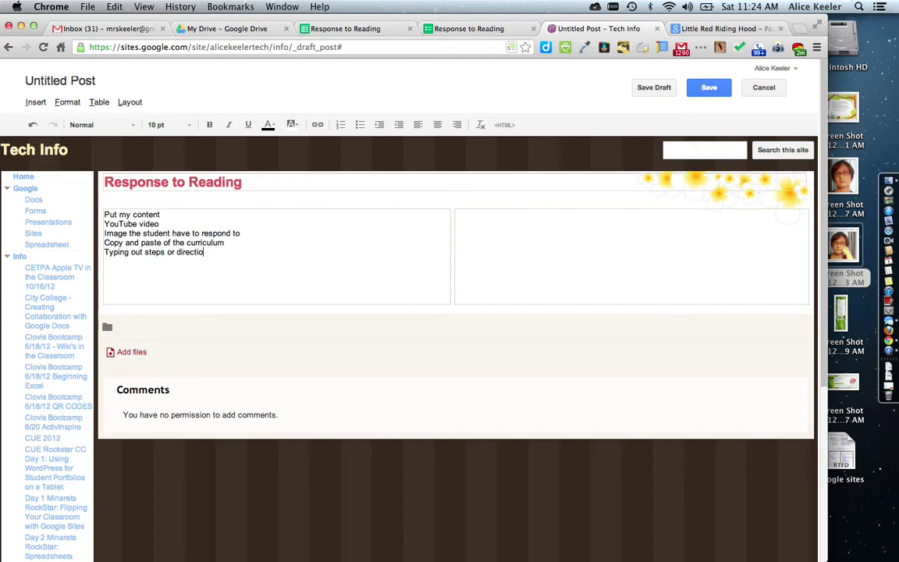
key("Return")
key("Return")
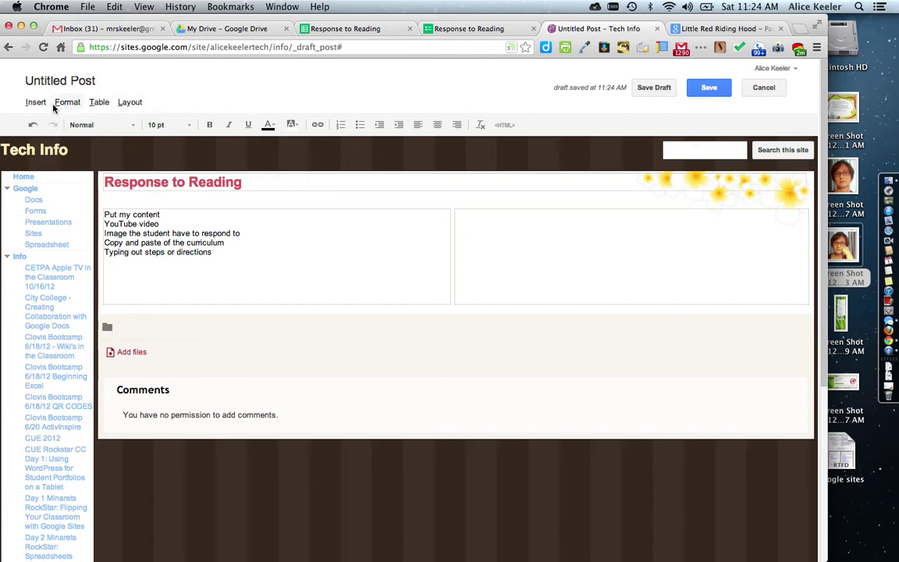
left_click(37, 103)
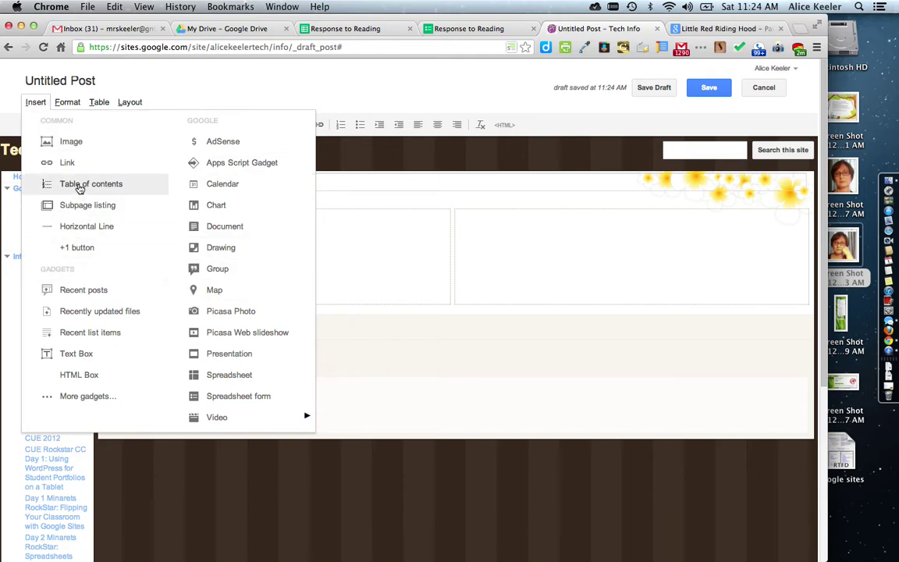
Step: Upload the storybook page screenshot from the Desktop as a post image
left_click(60, 145)
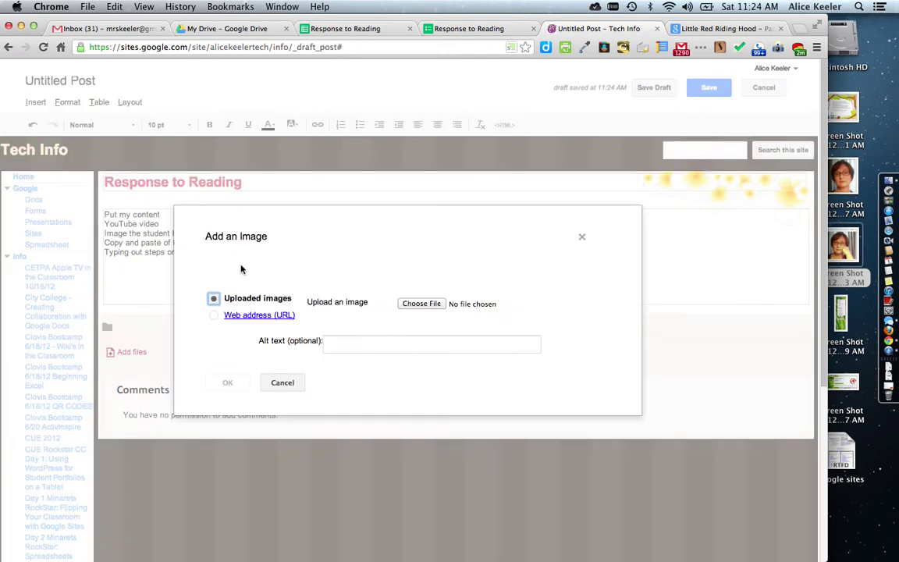
left_click(416, 310)
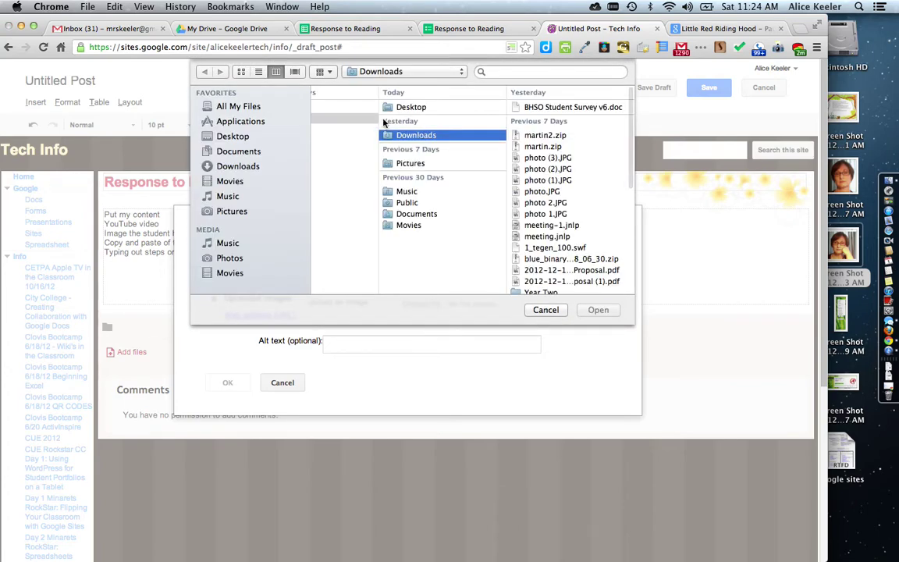
left_click(385, 106)
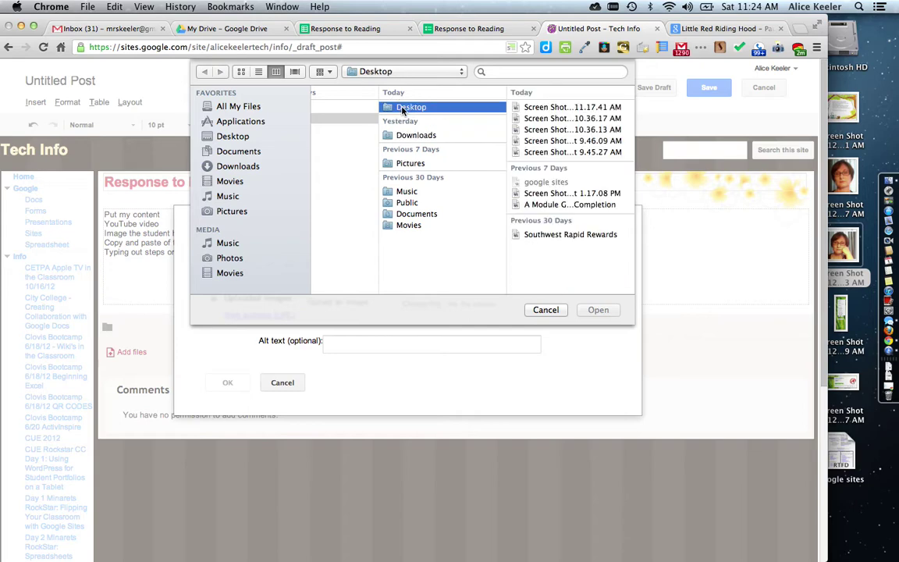
double_click(538, 107)
scroll(284, 304, "down", 5)
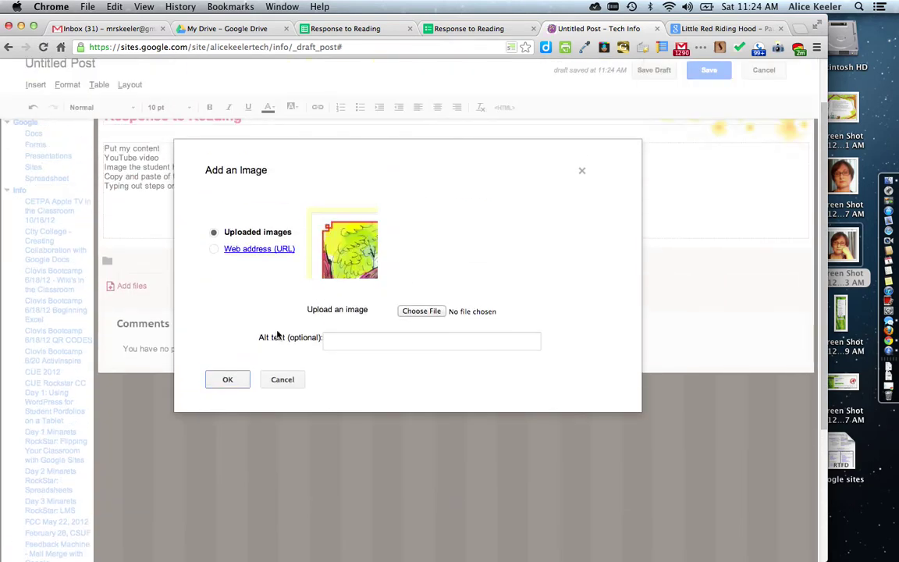
Step: Insert the storybook image below the left-column notes and set it to Large size
left_click(228, 380)
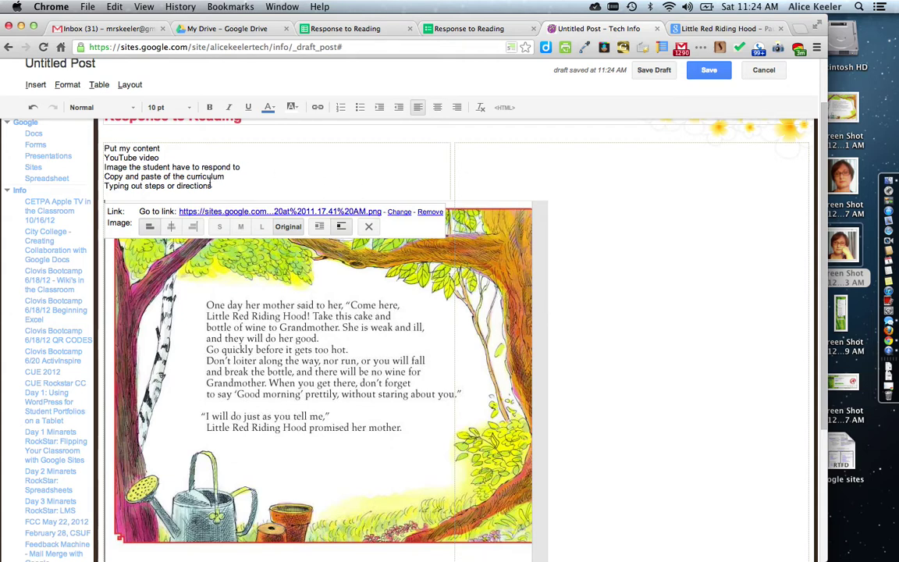
left_click(220, 228)
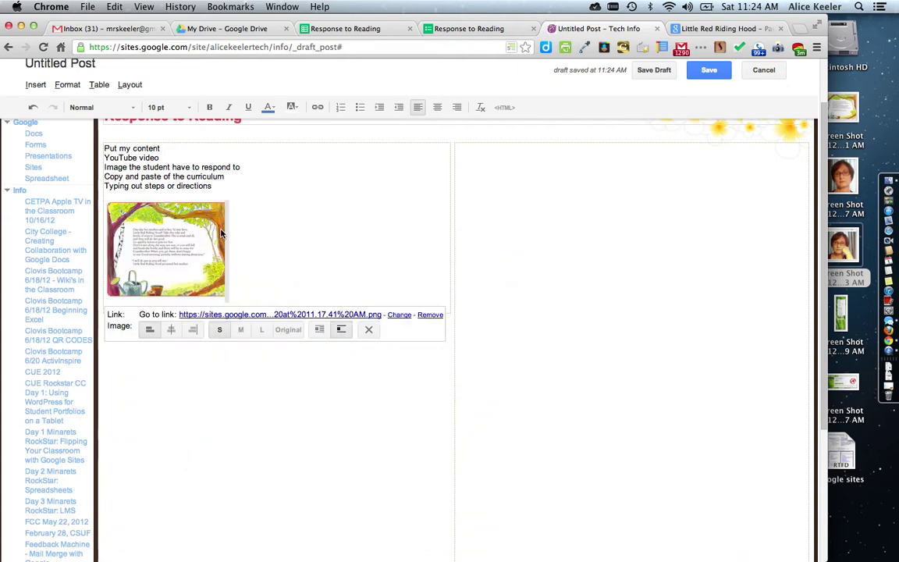
left_click(241, 330)
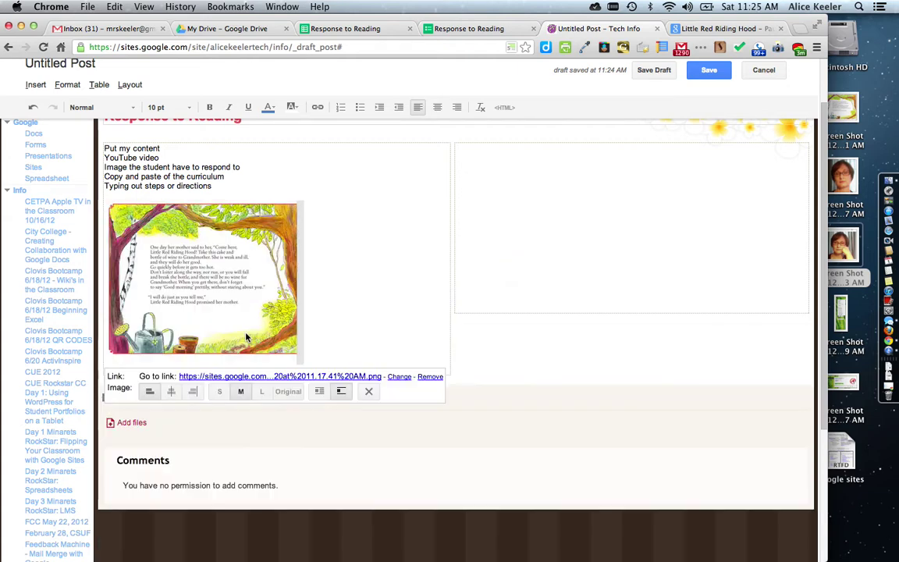
left_click(257, 394)
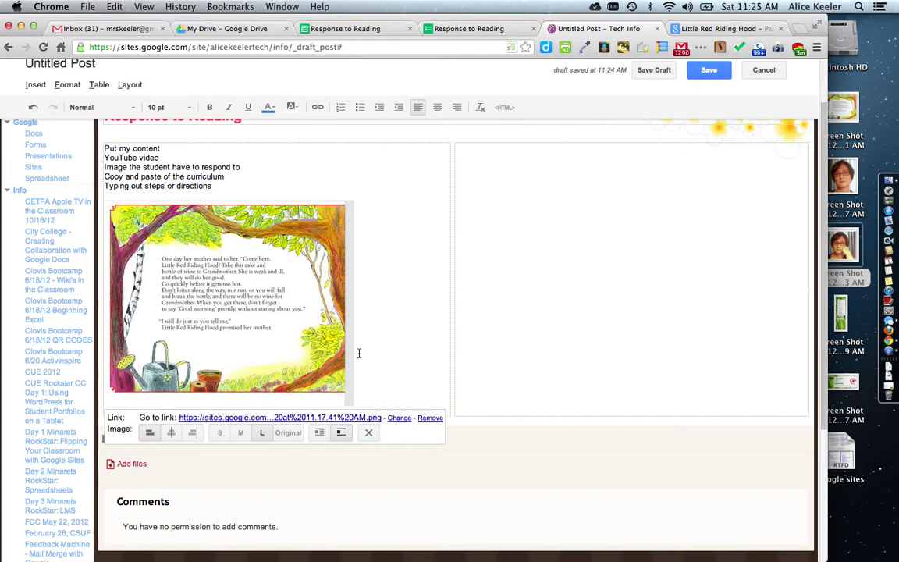
left_click(406, 335)
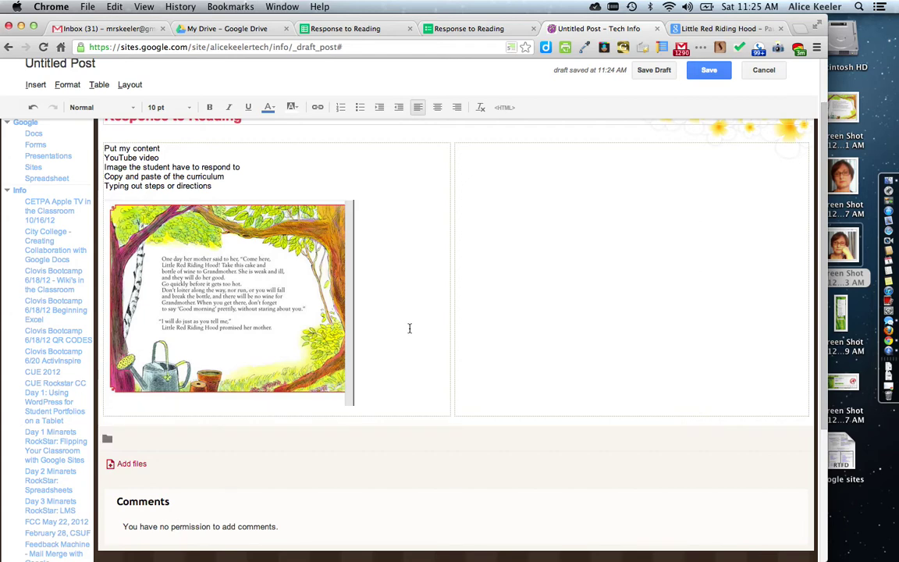
left_click(516, 272)
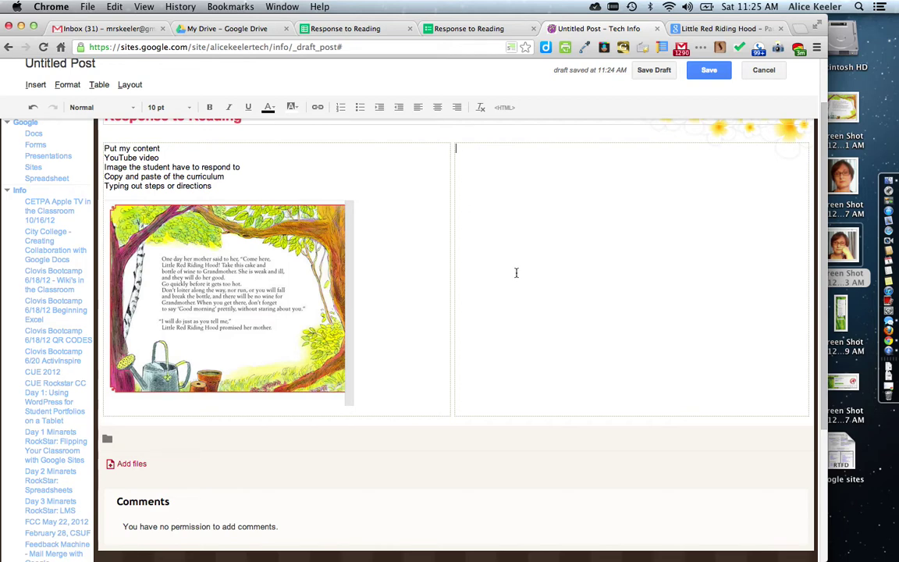
Step: Choose to embed a Google form in the right column and search for Response to Reading
left_click(42, 89)
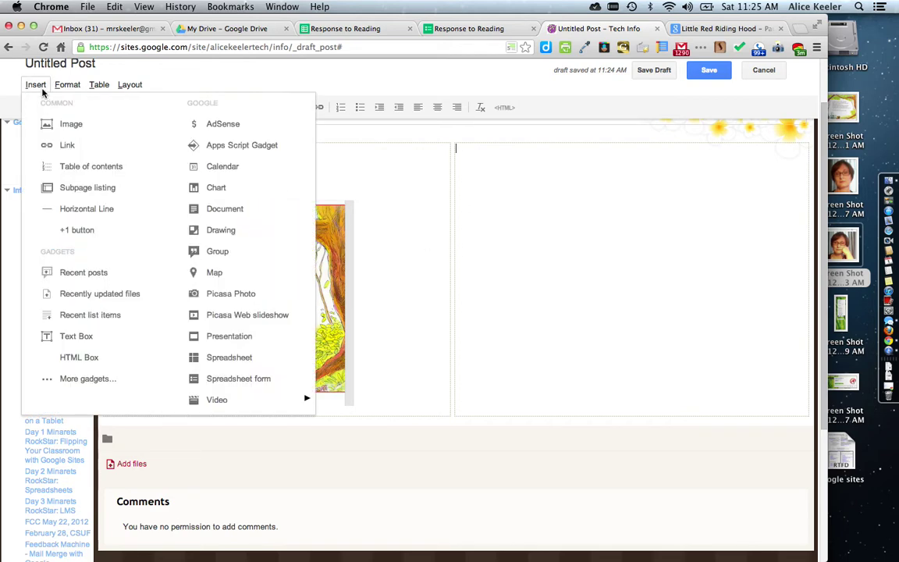
left_click(259, 385)
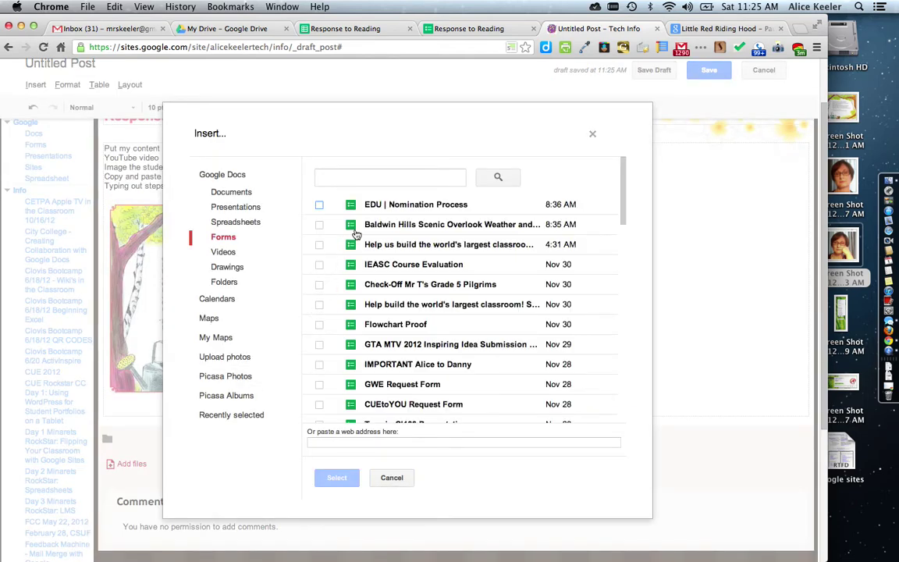
scroll(361, 232, "down", 2)
scroll(361, 232, "down", 3)
scroll(331, 237, "up", 5)
left_click(351, 178)
type("rse")
key("BackSpace")
key("BackSpace")
Step: Embed the 'Response to Reading' form with border and title, height 600 and width 400
type("espon")
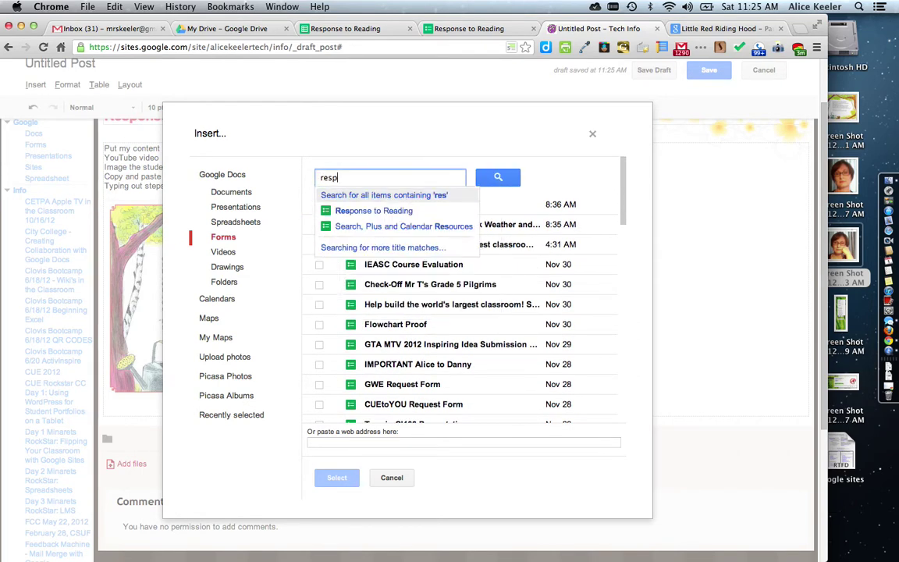
left_click(370, 209)
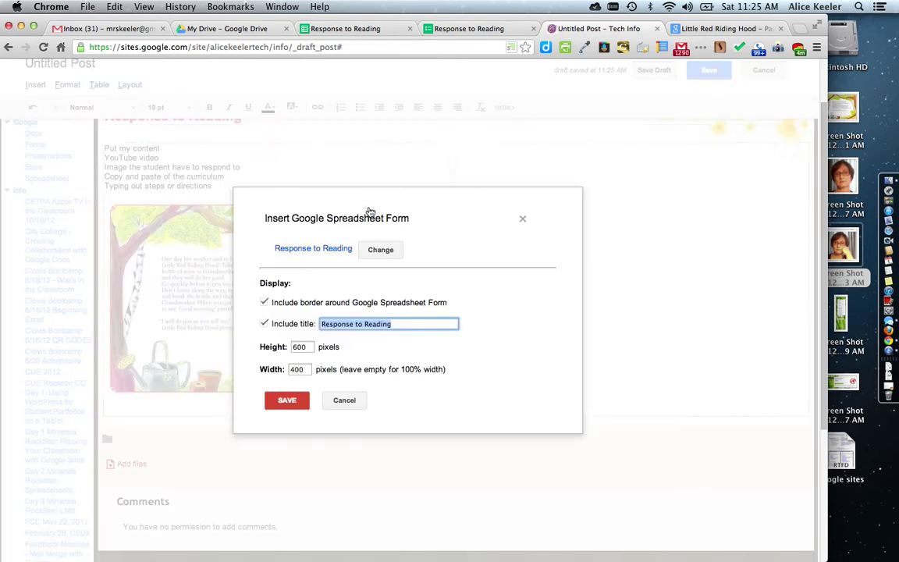
scroll(401, 327, "down", 1)
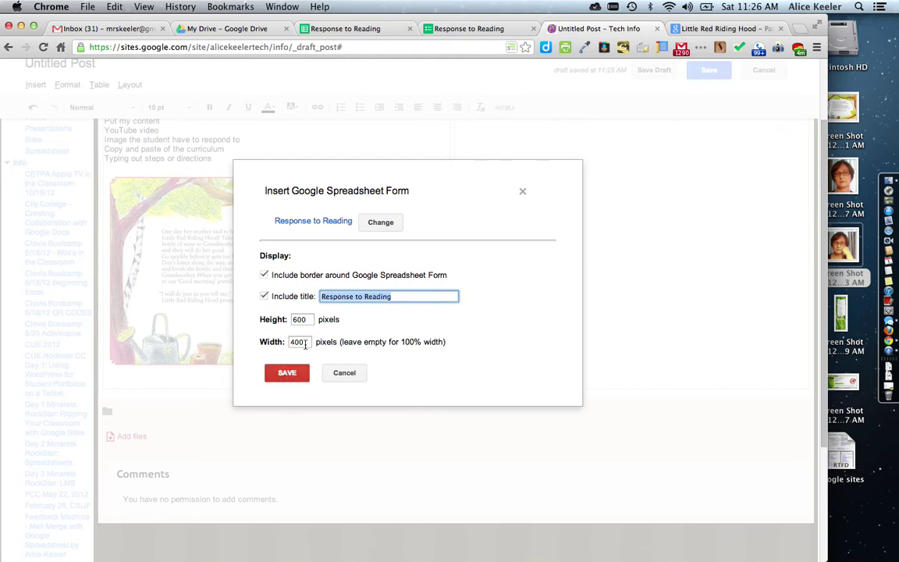
double_click(301, 319)
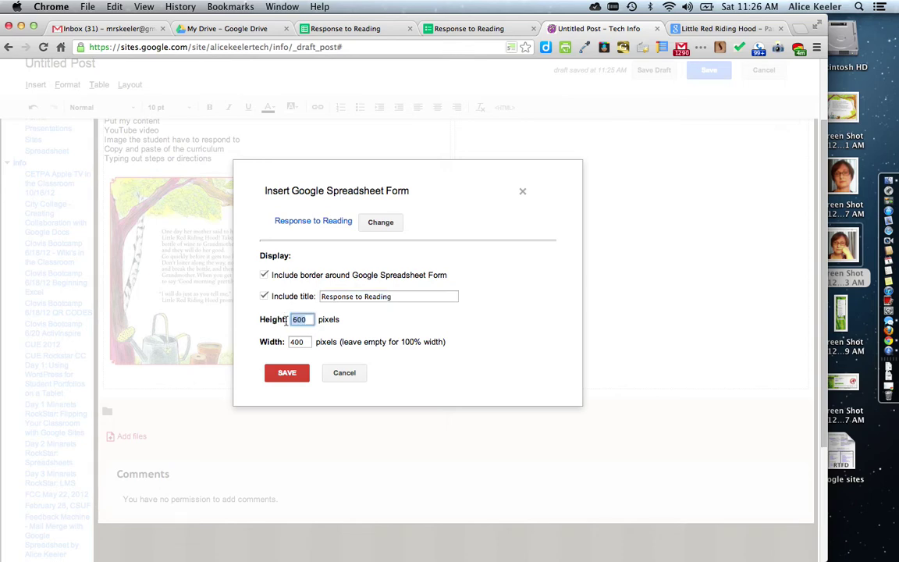
left_click(286, 372)
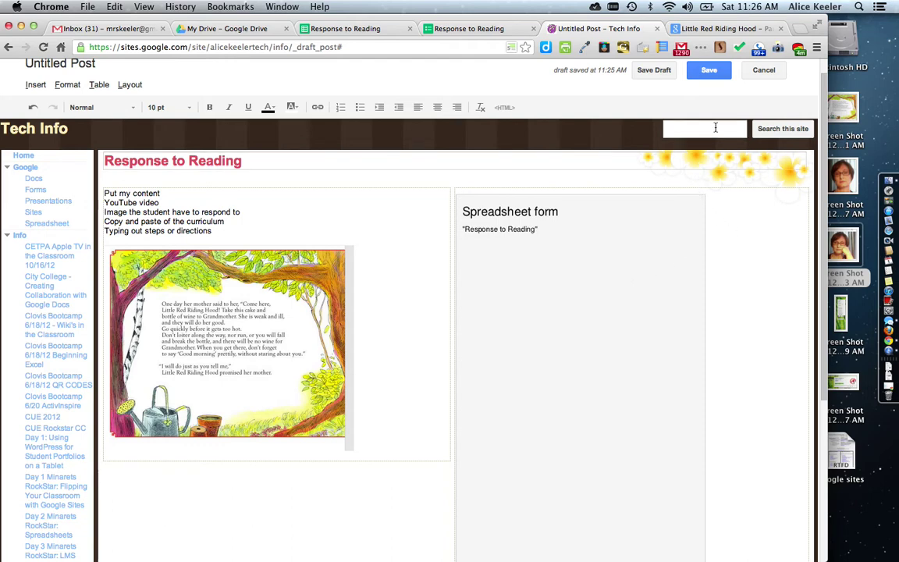
Step: Save and publish the 'Response to Reading' post
left_click(707, 71)
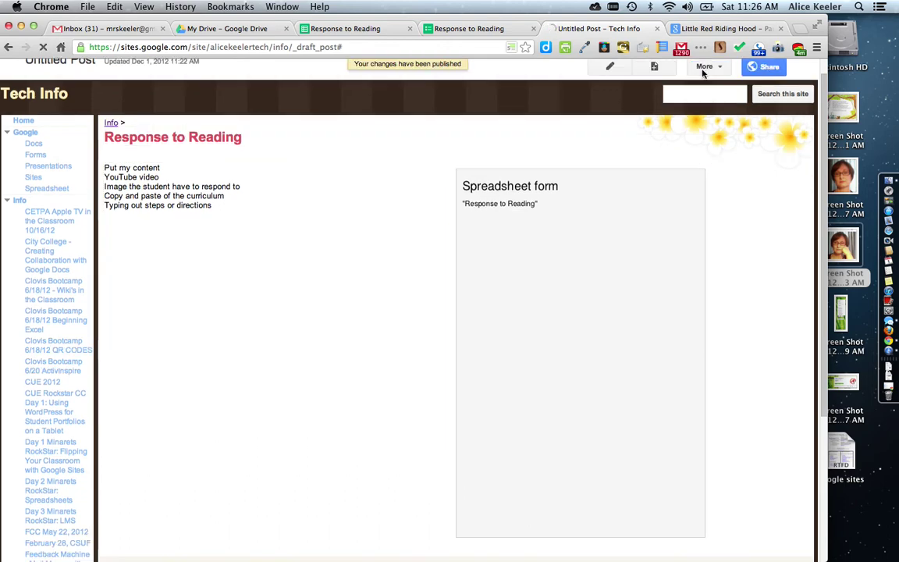